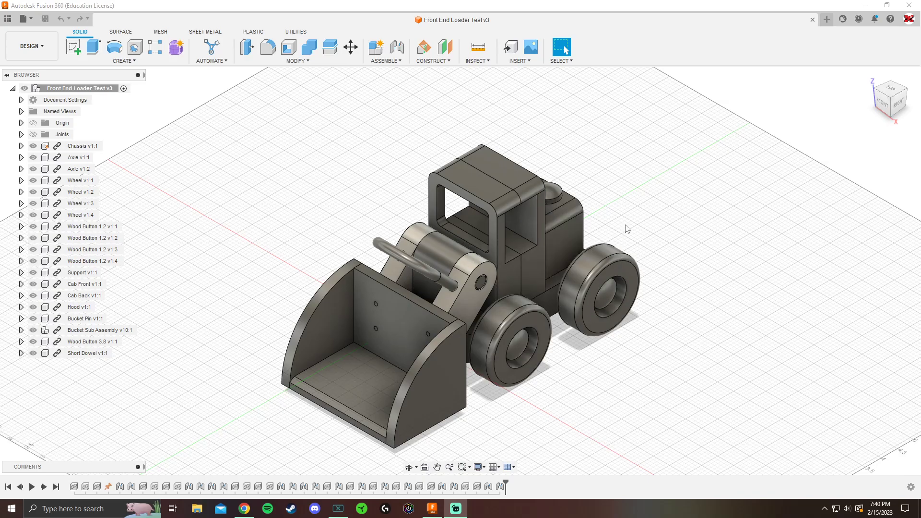
# Save the front end loader assembly as a new version.
pyautogui.keyDown('shift'); pyautogui.moveTo(589, 226); pyautogui.dragTo(398, 338, button='middle'); pyautogui.keyUp('shift')
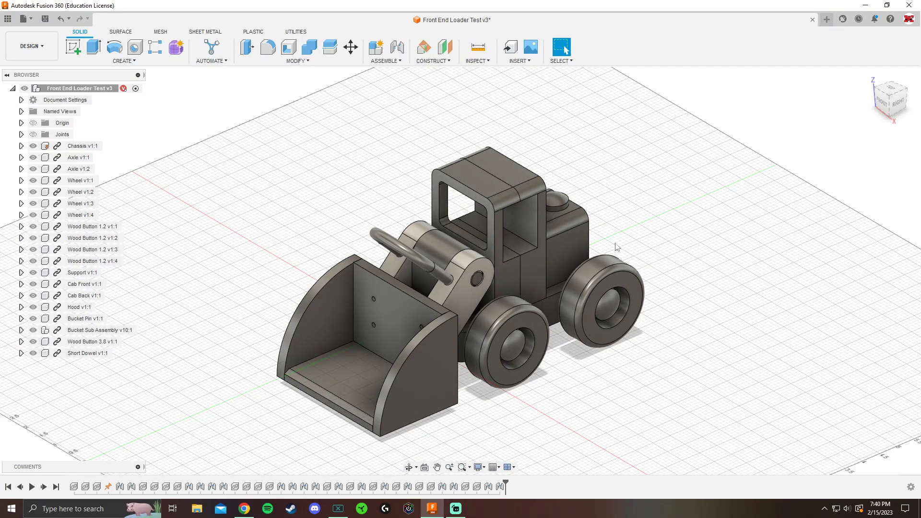
pyautogui.click(46, 19)
pyautogui.press('Return')
# Create a new drawing of the full assembly from scratch with ASME standard, inch units and sheet size B (17in x 11in).
pyautogui.click(23, 19)
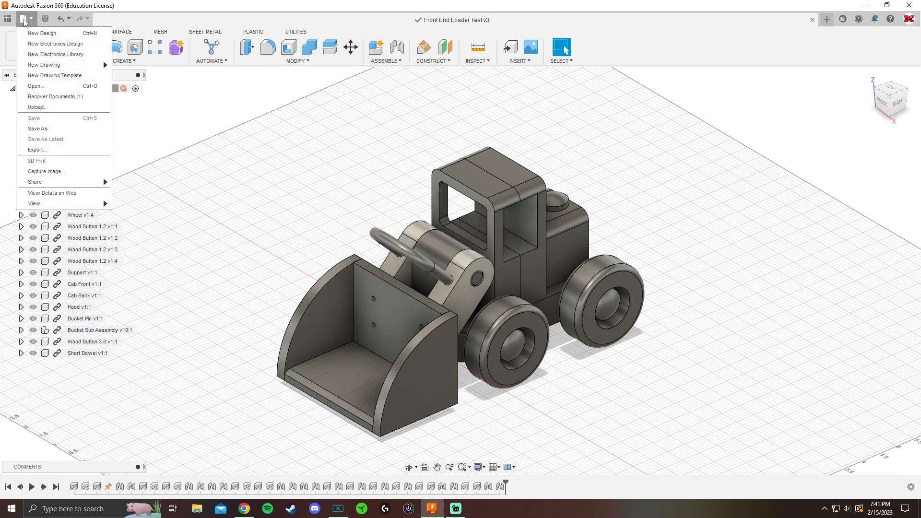
pyautogui.moveTo(58, 65)
pyautogui.click(141, 65)
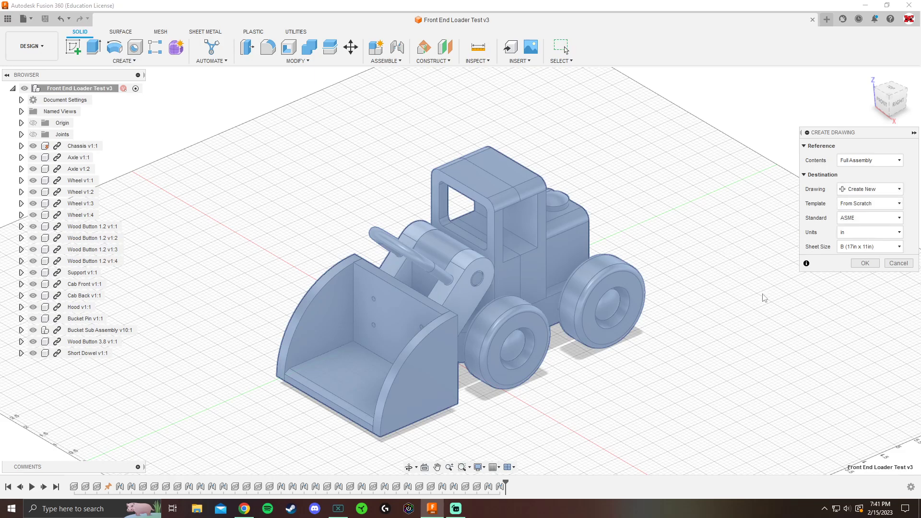
pyautogui.click(865, 262)
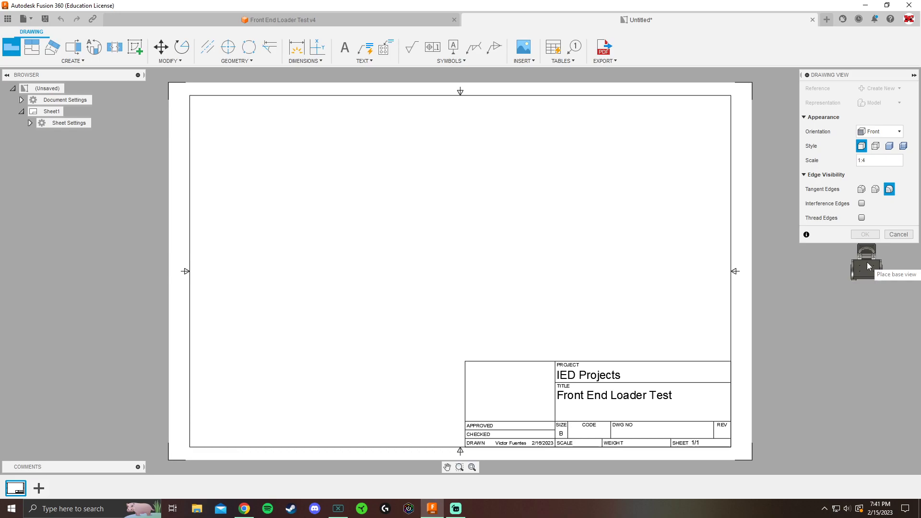
# Place a base view of the loader in HOME orientation at 1:1 scale, with visible edges and full tangent edges off the title block.
pyautogui.click(882, 134)
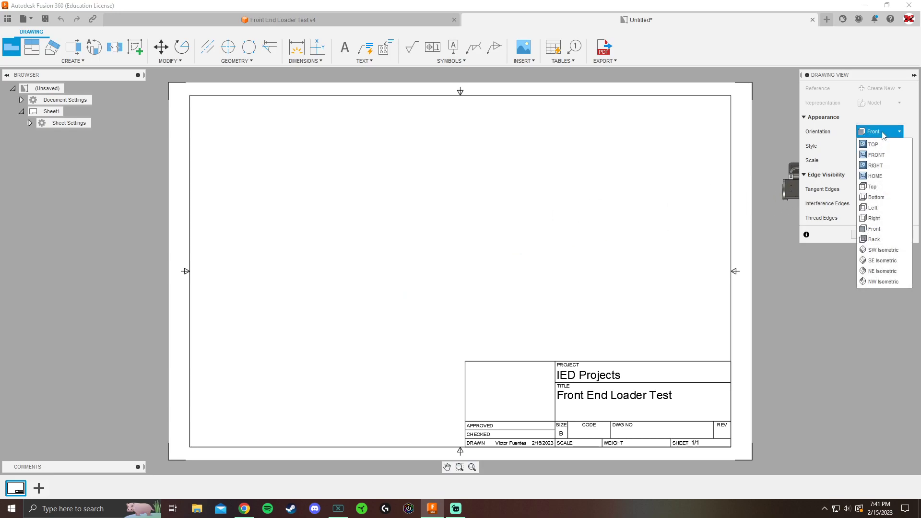
pyautogui.click(879, 177)
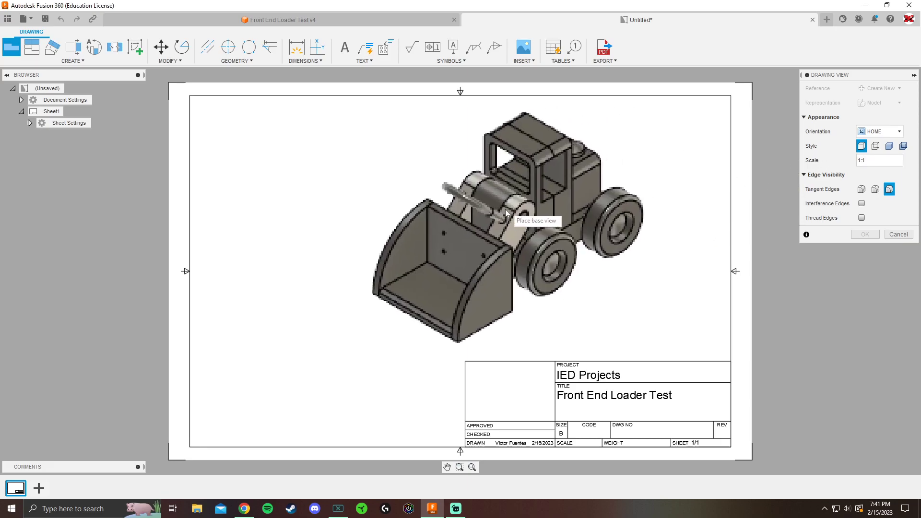
pyautogui.click(403, 230)
pyautogui.click(864, 234)
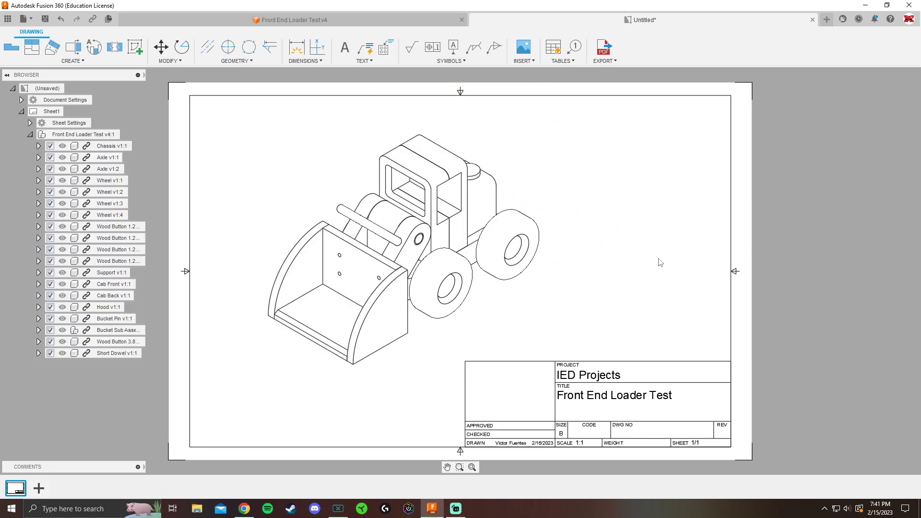
# Shift the loader view toward the sheet's left border to free space beside it.
pyautogui.moveTo(433, 243); pyautogui.dragTo(432, 244)
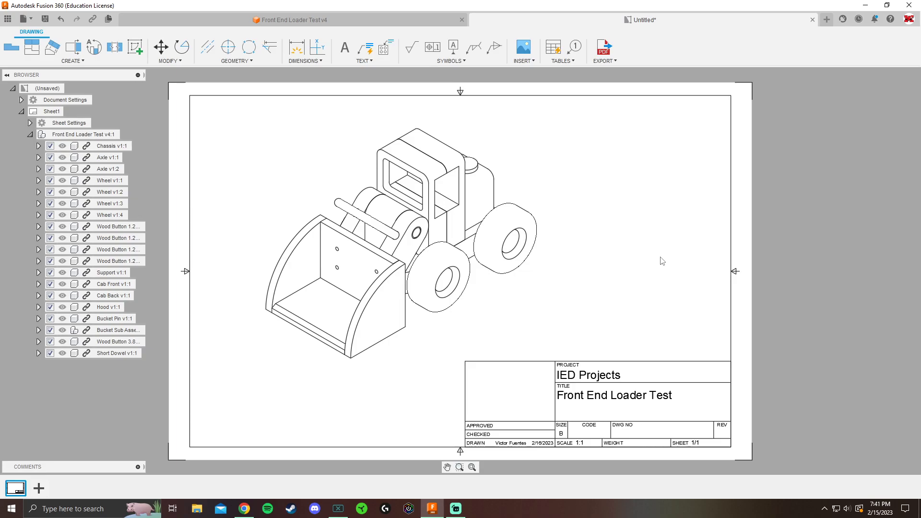
pyautogui.moveTo(433, 232); pyautogui.dragTo(419, 238)
pyautogui.click(409, 242)
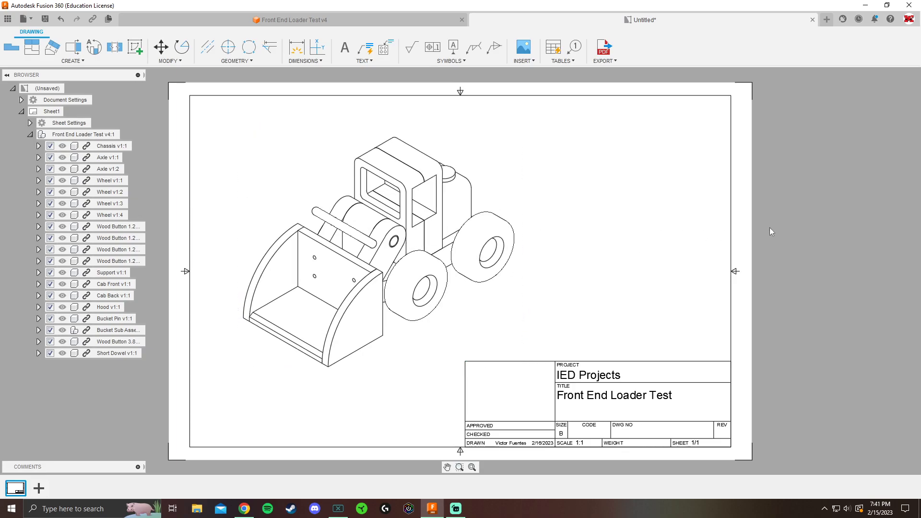
# Insert a first-level parts list with its corner snapped to the drawing border's upper-right corner.
pyautogui.click(563, 62)
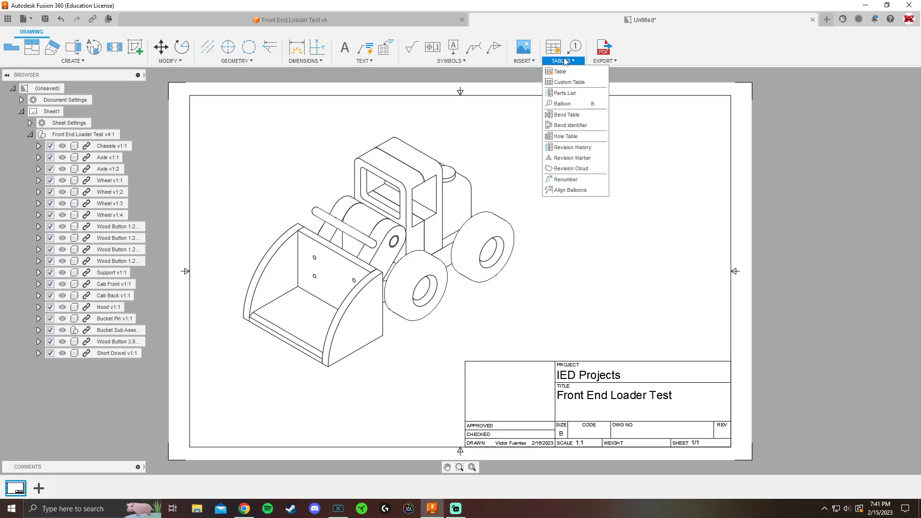
pyautogui.click(564, 93)
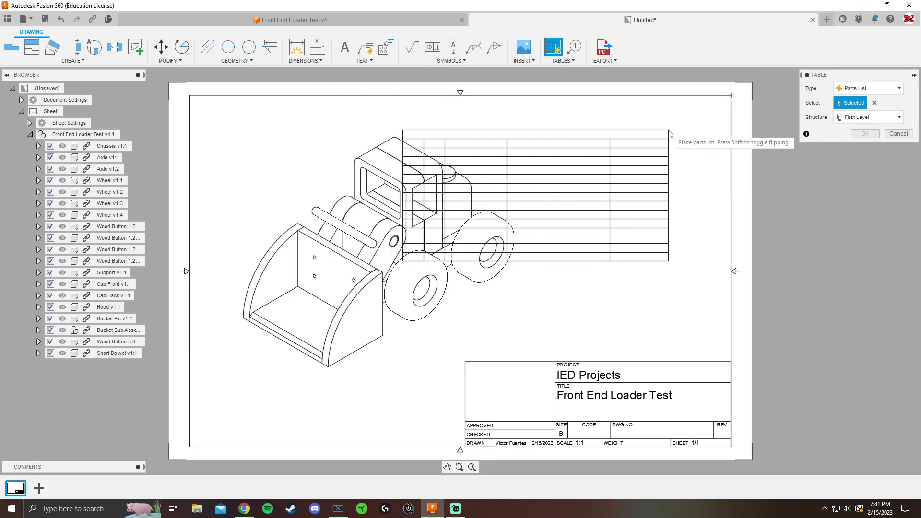
pyautogui.click(731, 97)
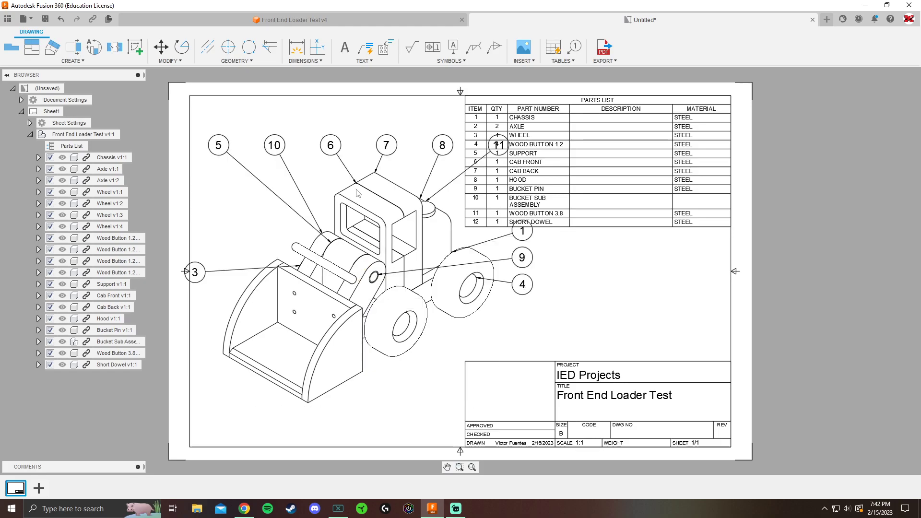
# Remove the Description column from the parts list.
pyautogui.doubleClick(569, 125)
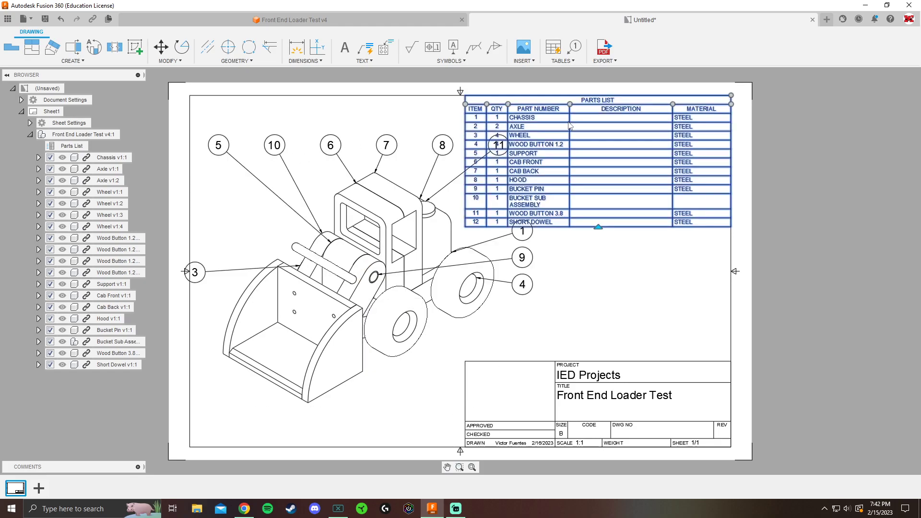
pyautogui.click(810, 185)
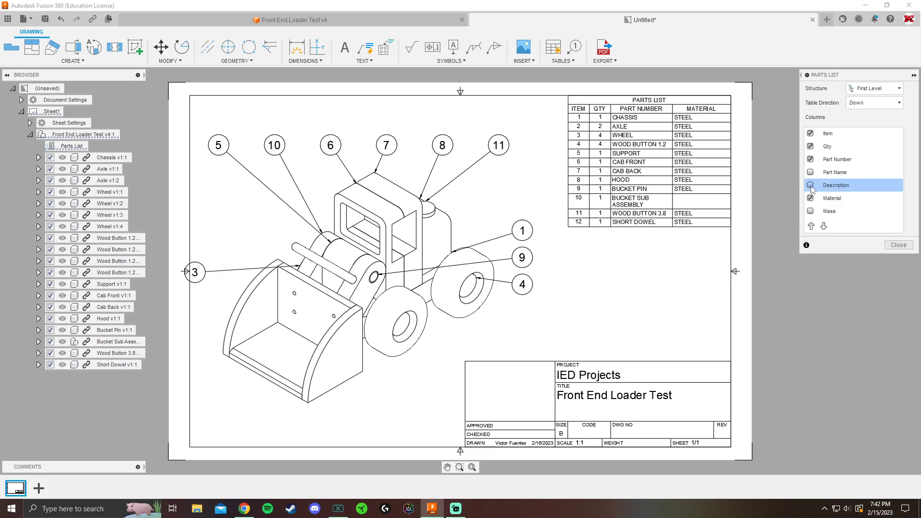
pyautogui.click(898, 245)
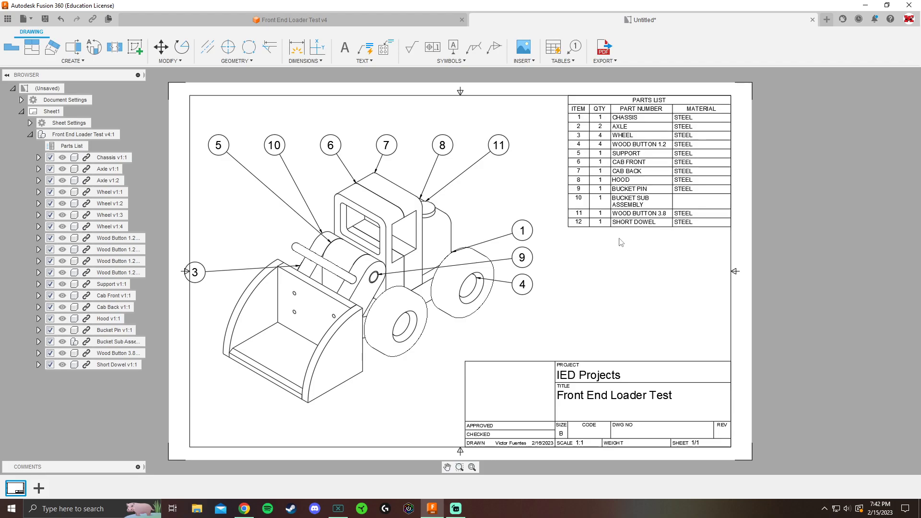
# Try Part Name in place of Part Number in the parts list, and restore the Part Number column.
pyautogui.doubleClick(633, 151)
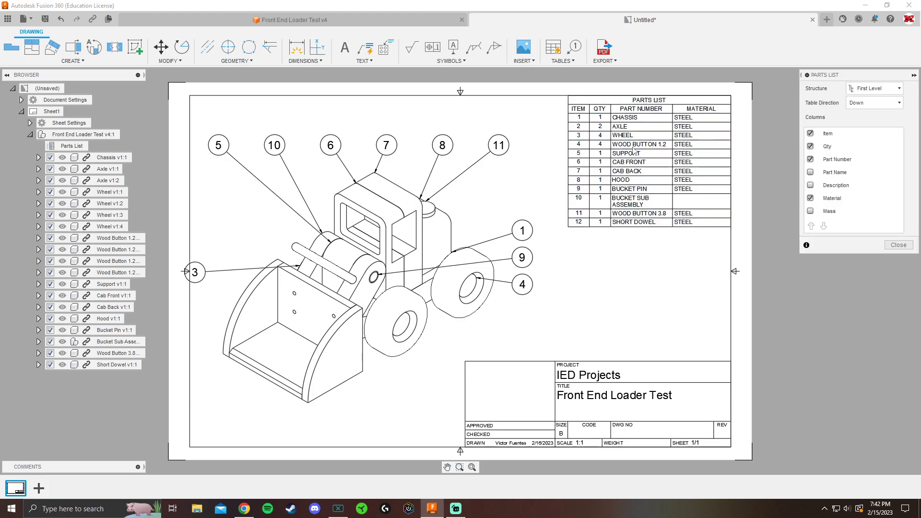
pyautogui.click(810, 159)
pyautogui.click(810, 172)
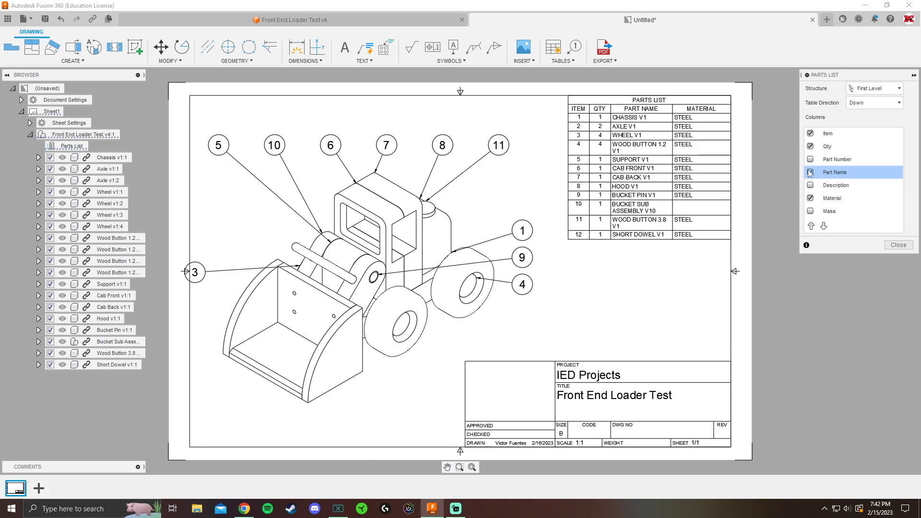
pyautogui.click(810, 172)
pyautogui.click(810, 159)
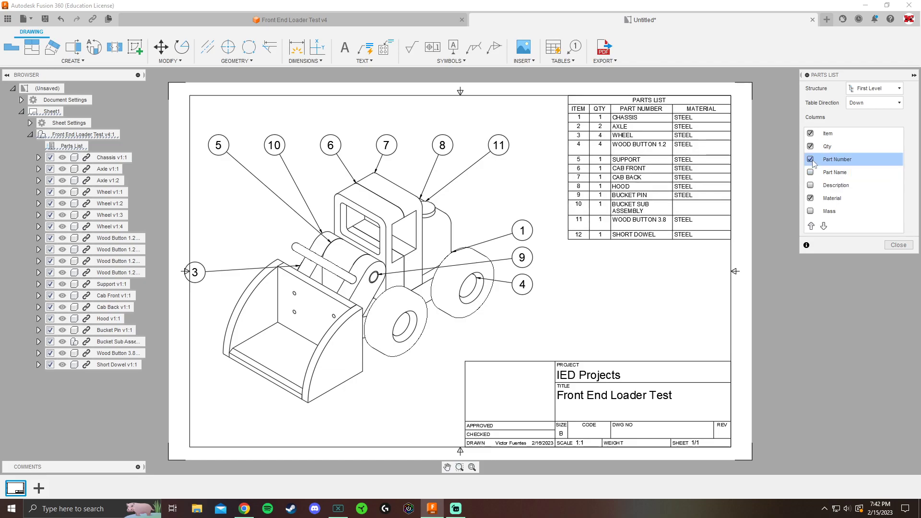
pyautogui.click(892, 246)
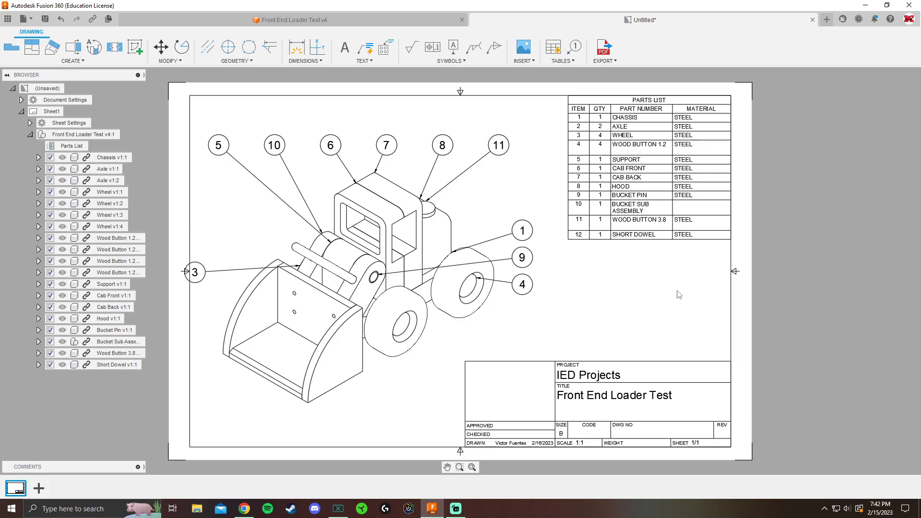
# Reposition the bucket pin's balloon 9 to just below the rear wheel.
pyautogui.click(522, 257)
pyautogui.click(522, 258)
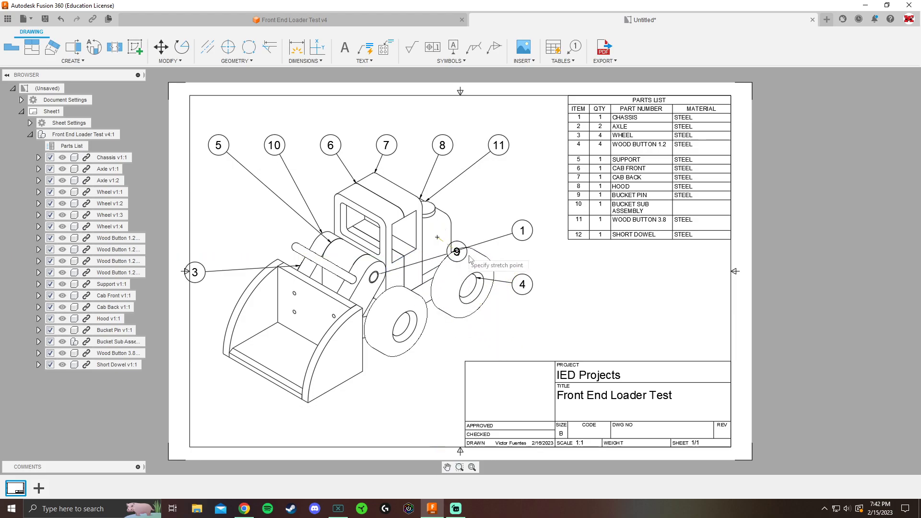
pyautogui.click(602, 265)
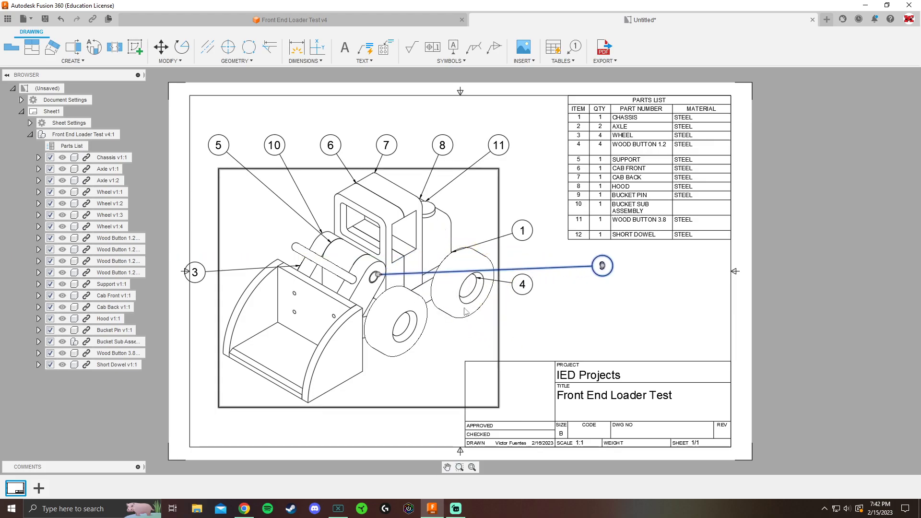
pyautogui.click(602, 266)
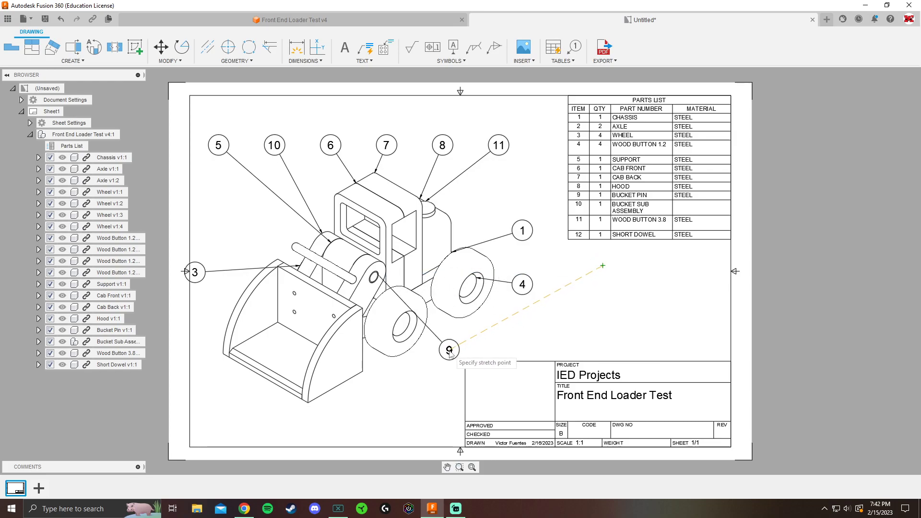
pyautogui.click(478, 343)
pyautogui.click(566, 325)
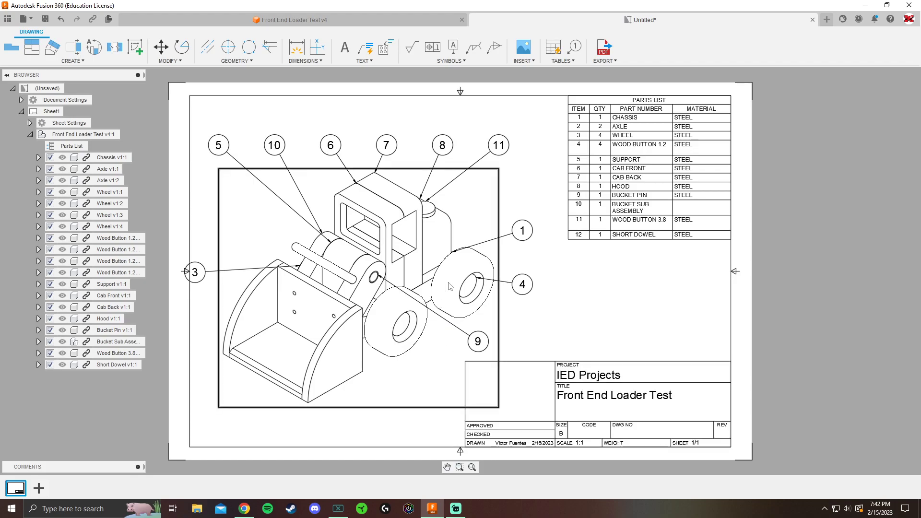
# Move balloon 3 away from the sheet border to a spot above the bucket.
pyautogui.click(195, 272)
pyautogui.click(248, 221)
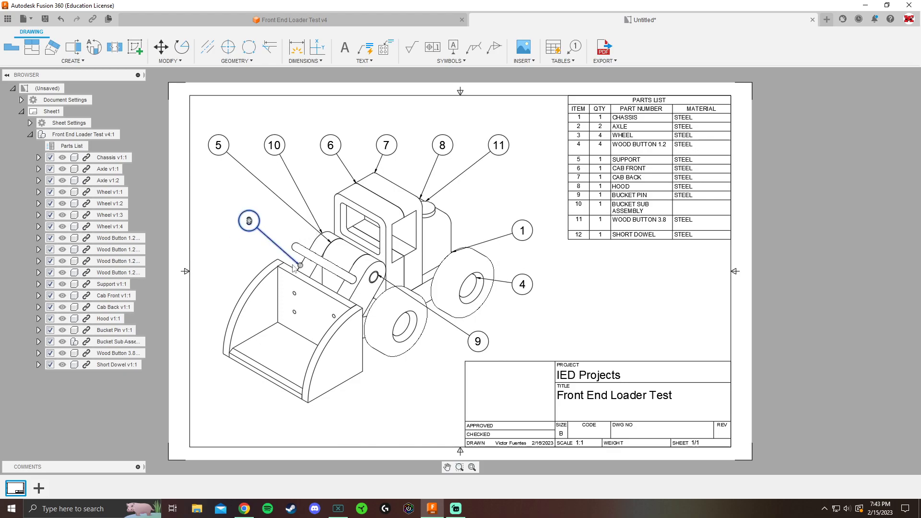
pyautogui.click(538, 168)
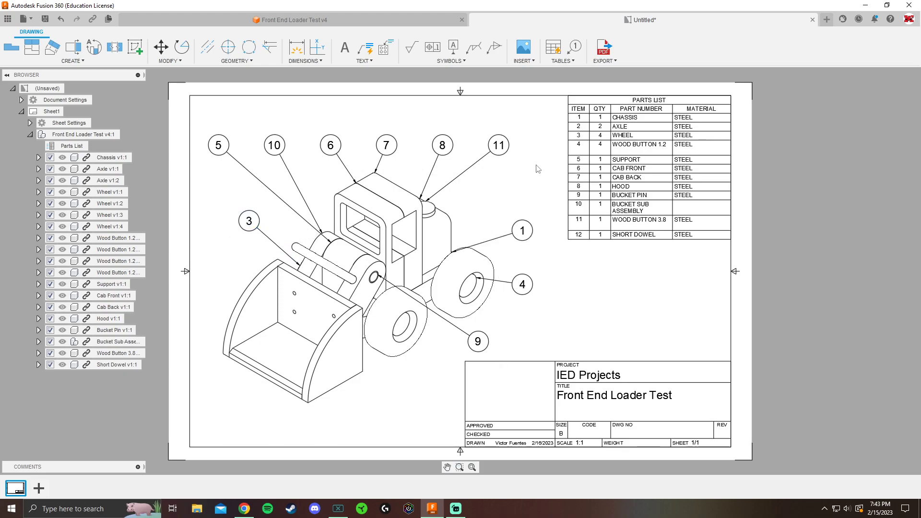
# Reattach balloon 5's leader to the bucket sub assembly and move it closer to the model, and raise the chassis balloon 1 beside the hood.
pyautogui.click(326, 249)
pyautogui.click(326, 250)
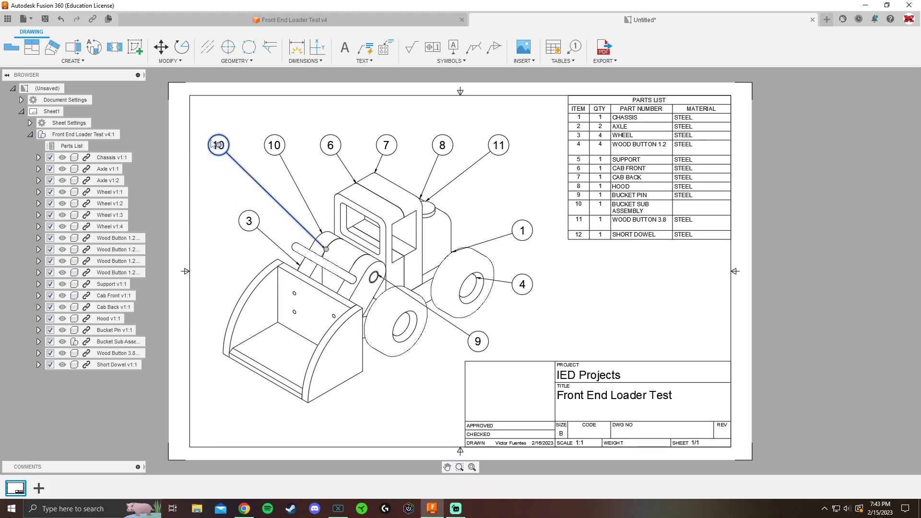
pyautogui.click(219, 145)
pyautogui.click(259, 187)
pyautogui.click(530, 129)
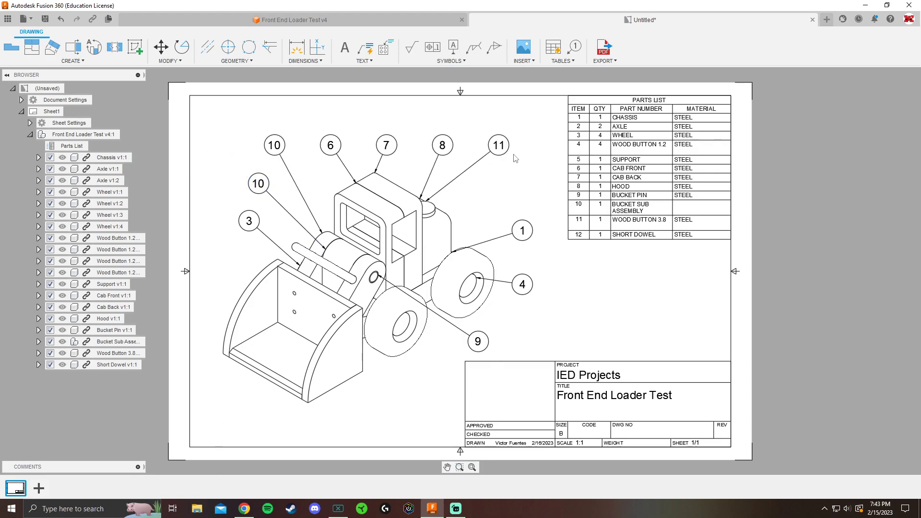
pyautogui.click(524, 235)
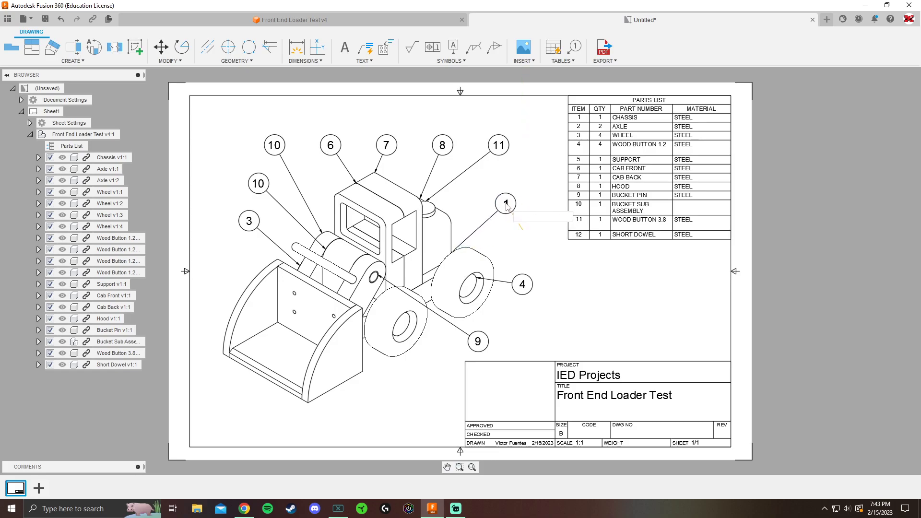
pyautogui.click(540, 231)
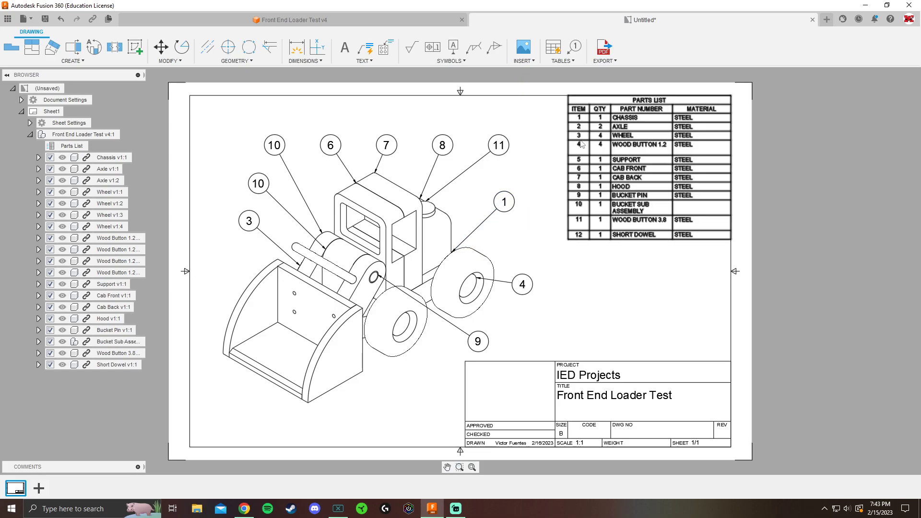
# Delete balloon 3 above the bucket and add a standard balloon to the rear wheel's outer edge.
pyautogui.click(249, 222)
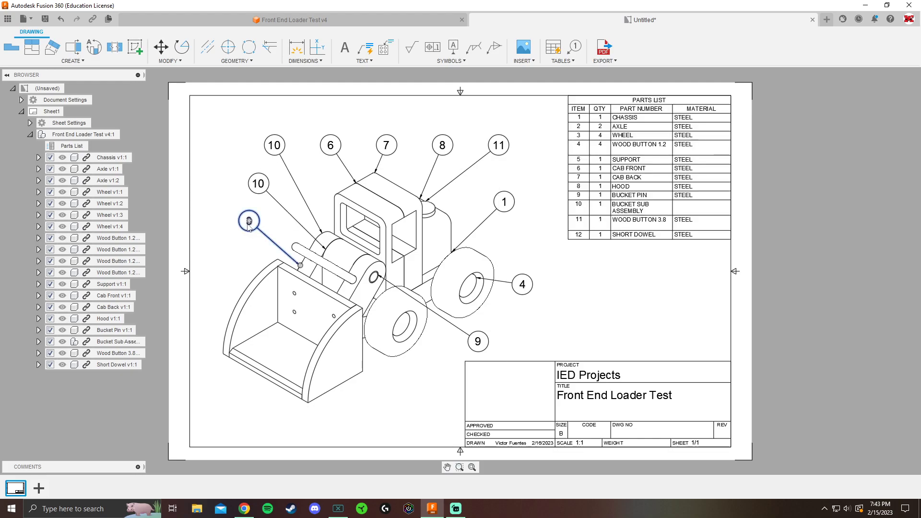
pyautogui.press('Delete')
pyautogui.click(573, 63)
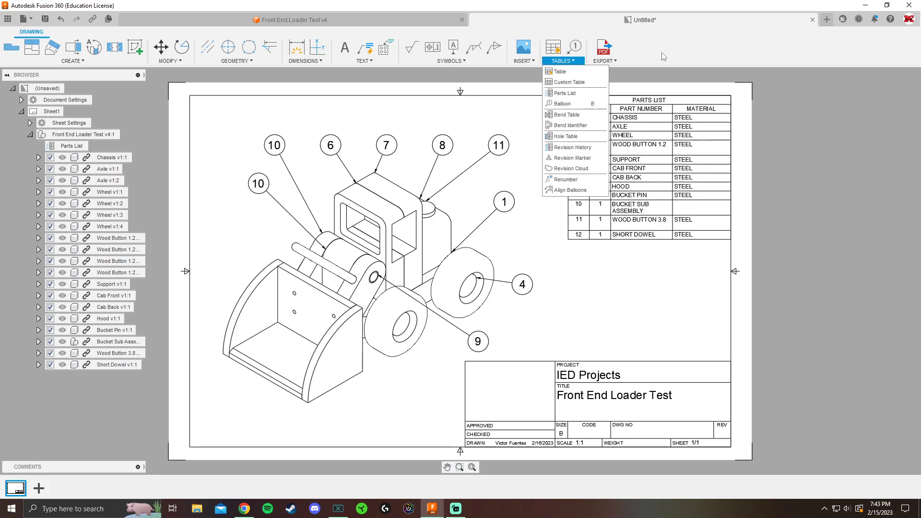
pyautogui.click(574, 48)
pyautogui.click(486, 255)
pyautogui.click(520, 244)
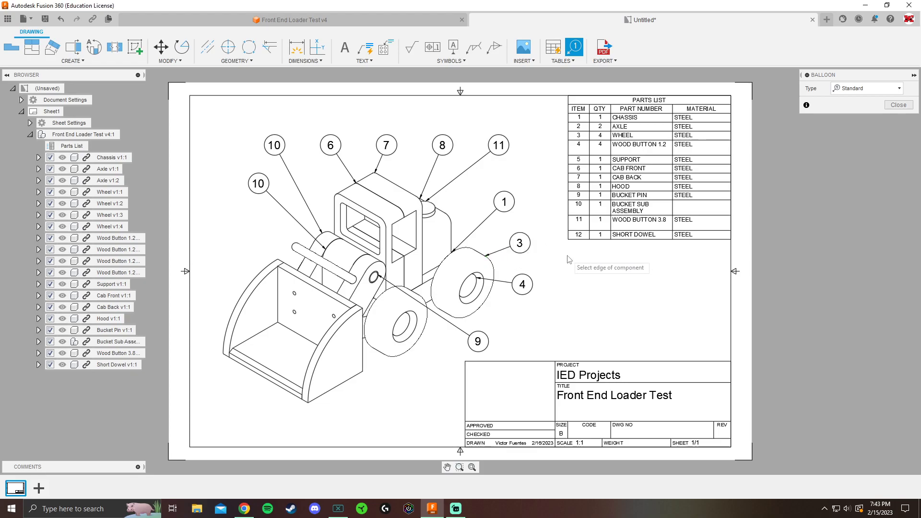
pyautogui.press('Escape')
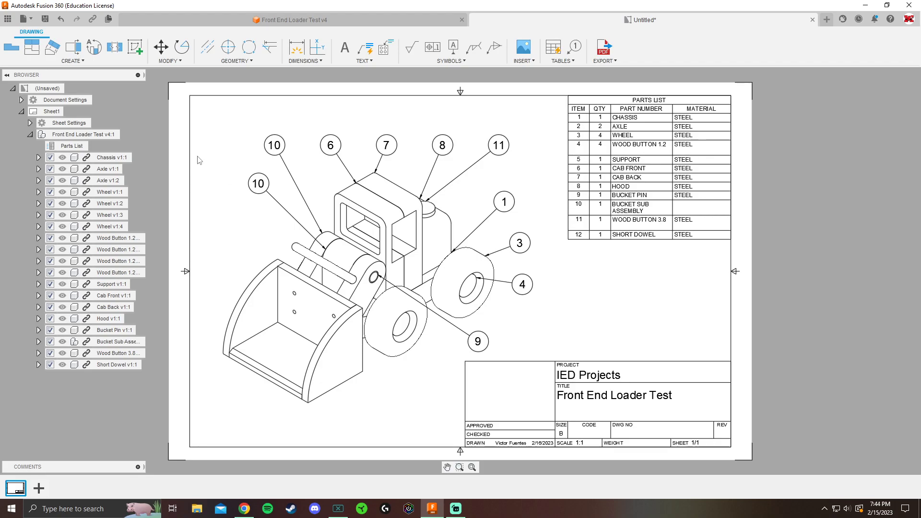
# Open the save options for the drawing and cancel without saving.
pyautogui.click(45, 20)
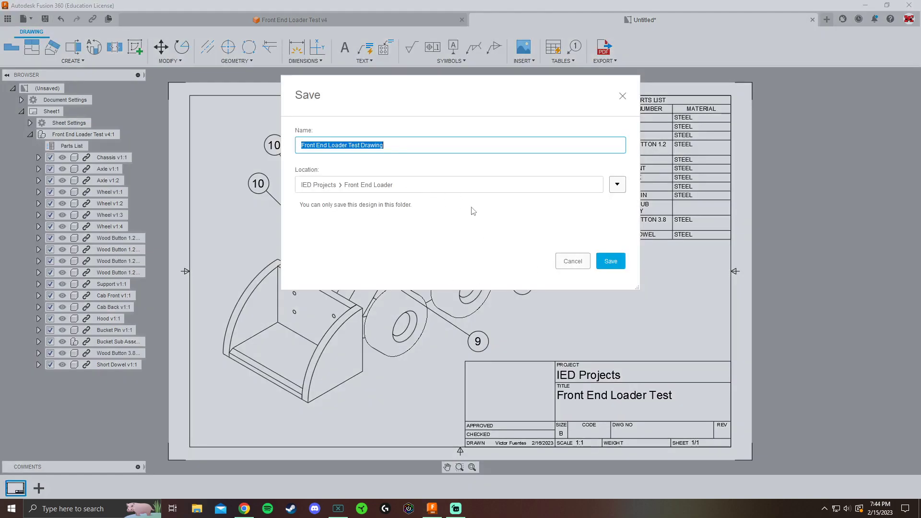
pyautogui.click(577, 264)
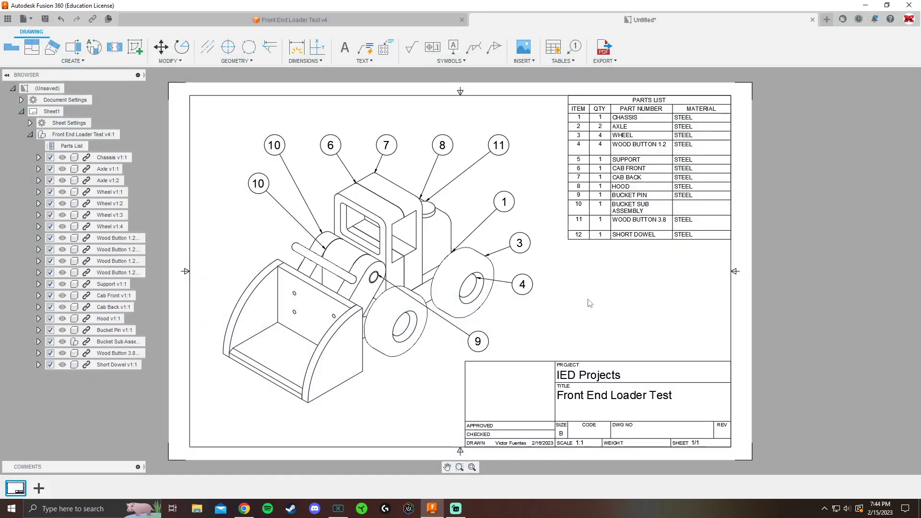